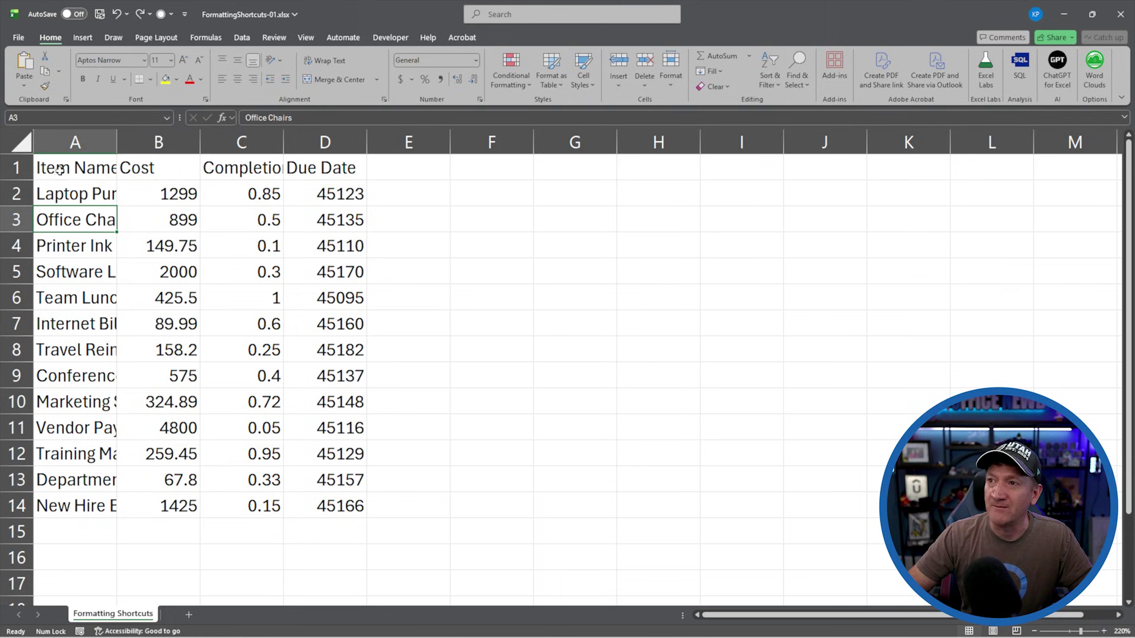
- Make header cells A1:D1 bold 12-point white text on a blue fill
drag(59, 170, 312, 168)
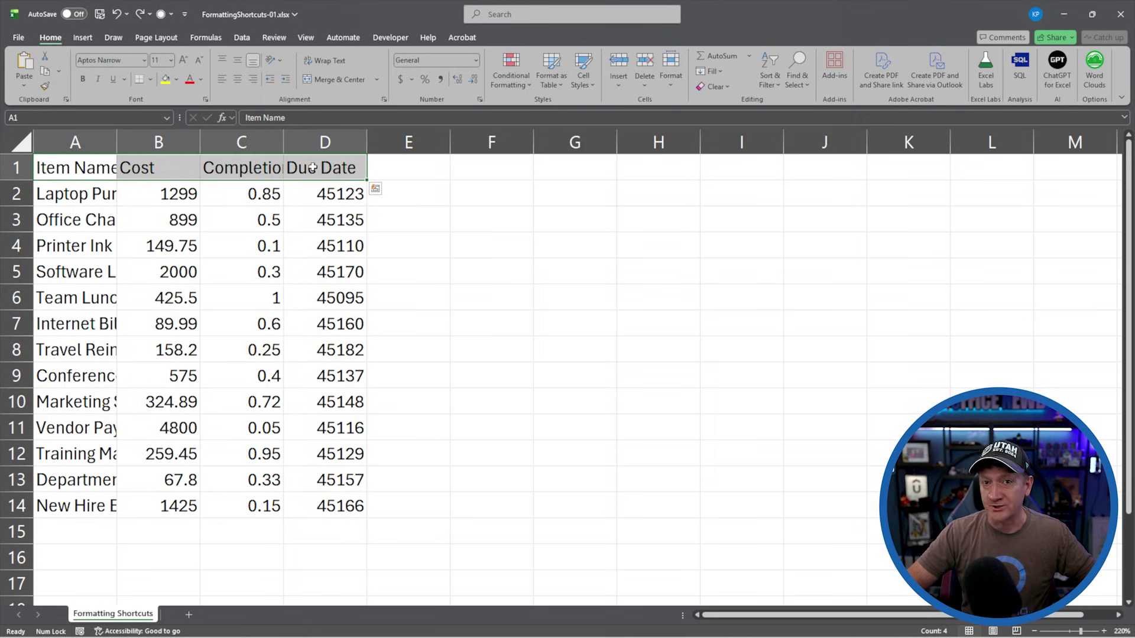
key(ctrl+shift+f)
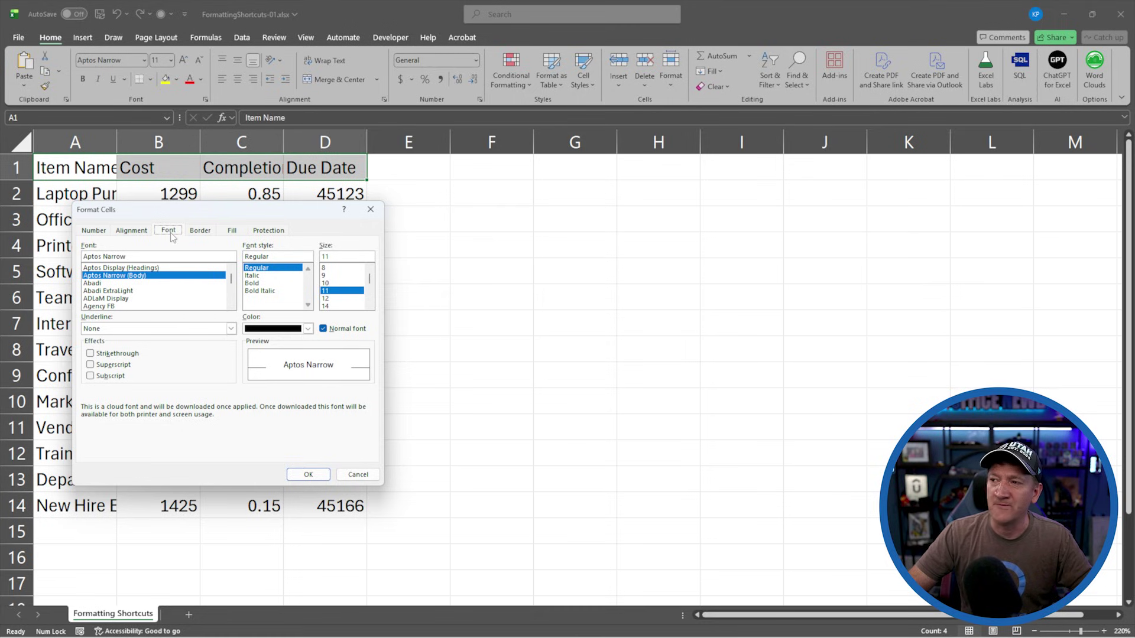
click(254, 284)
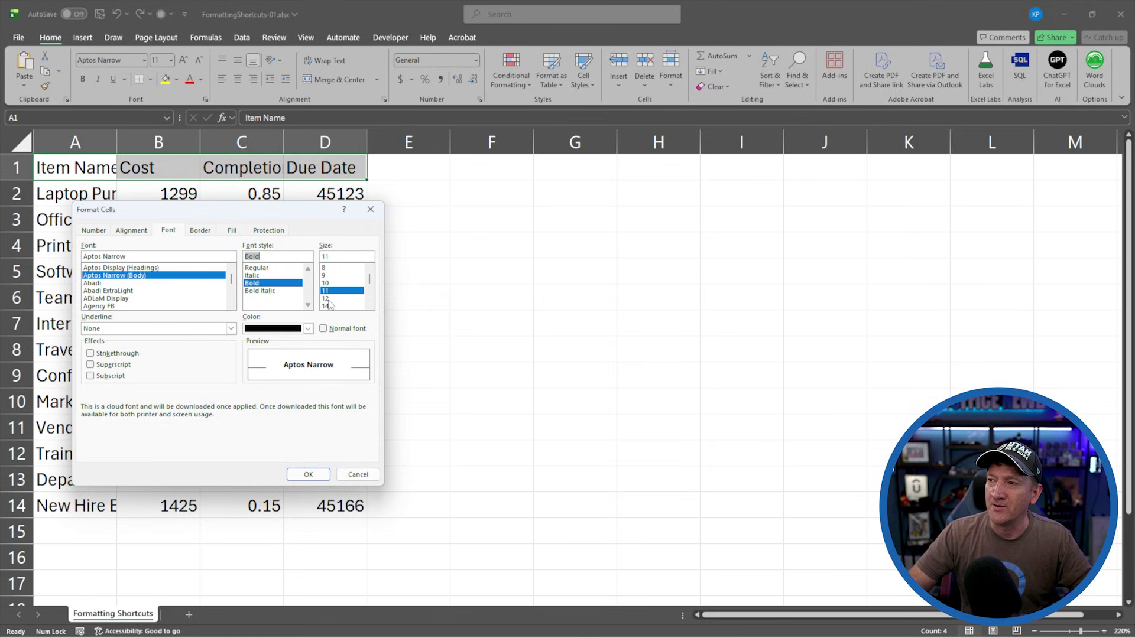
click(326, 298)
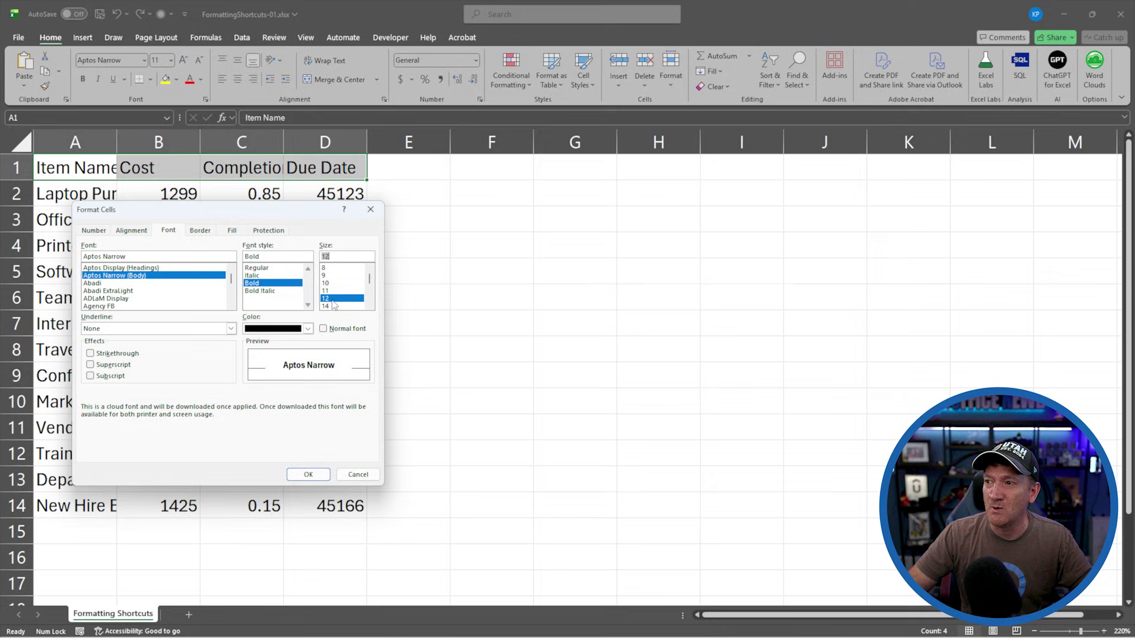
click(232, 232)
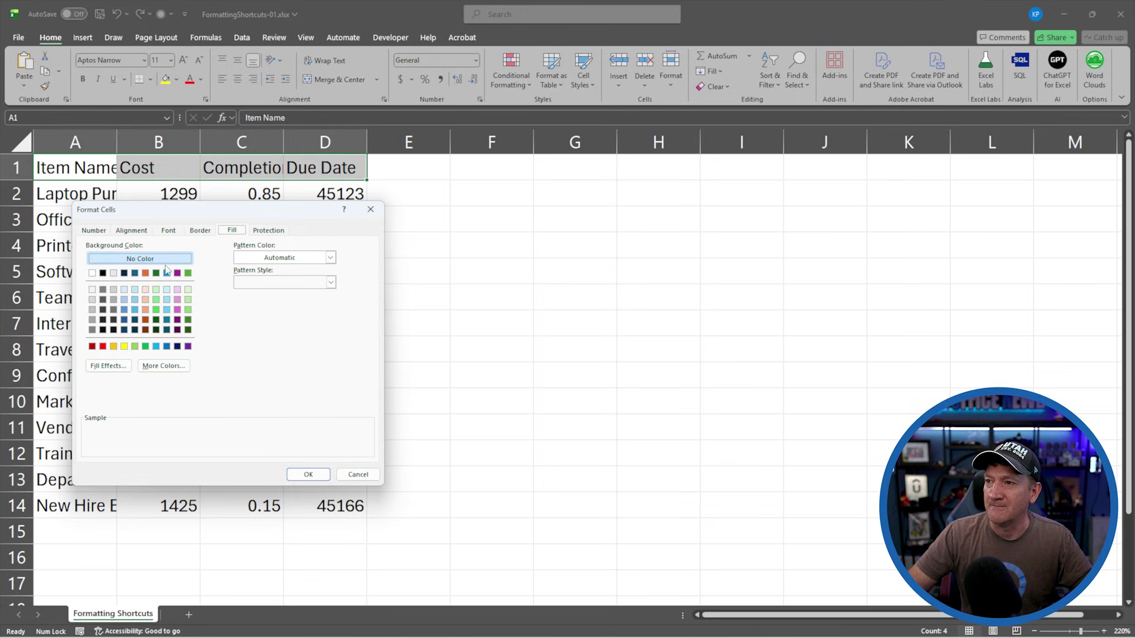
click(124, 310)
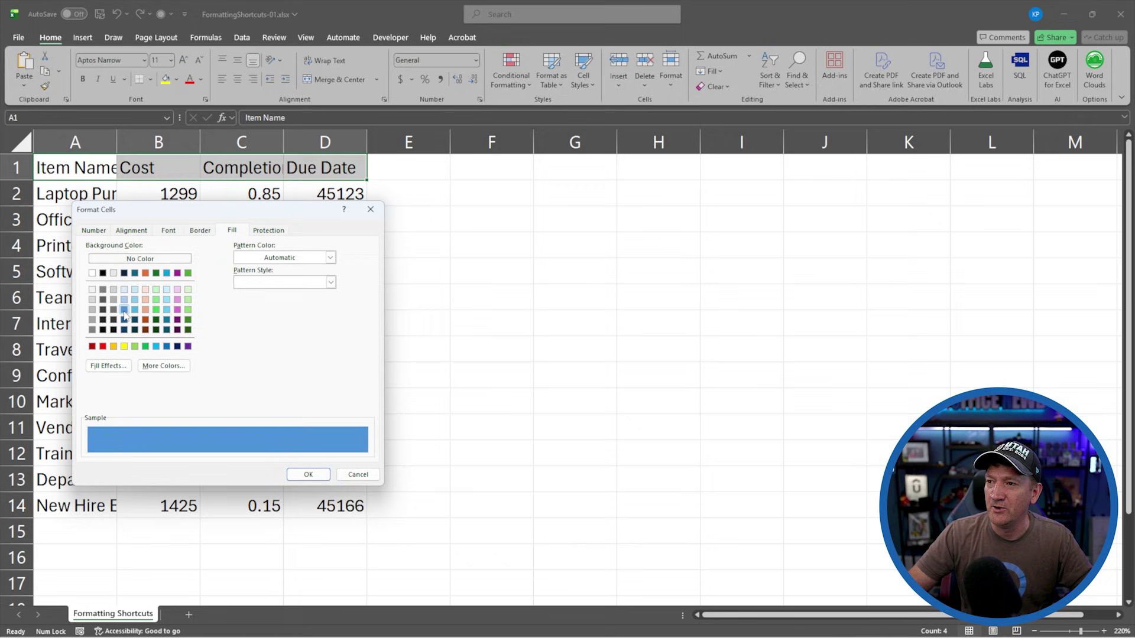
click(170, 234)
click(308, 329)
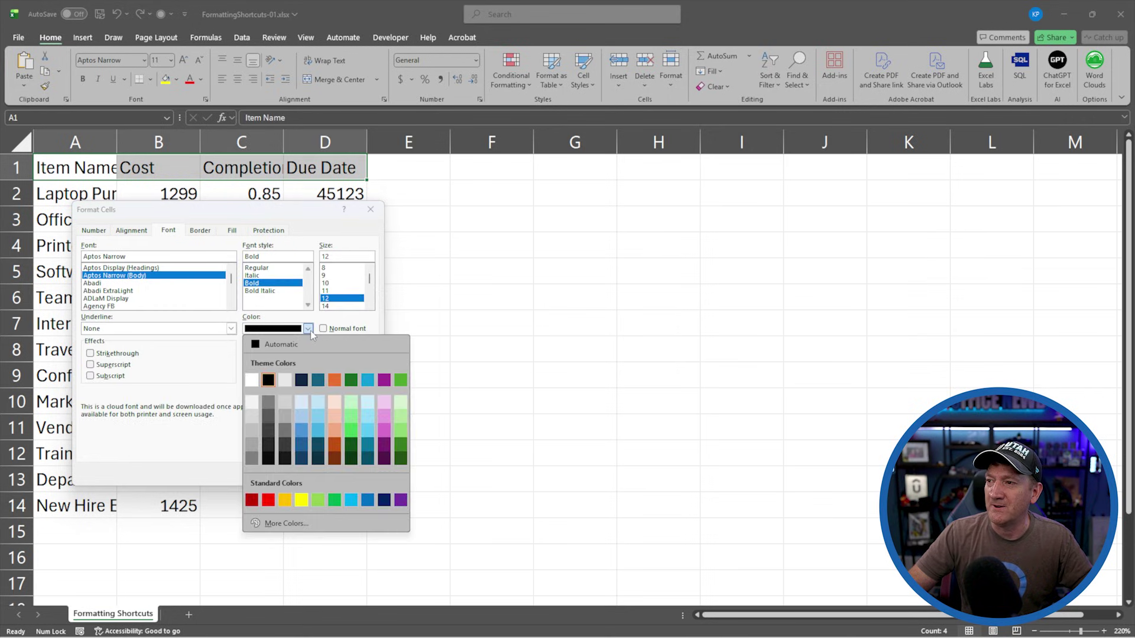
click(251, 380)
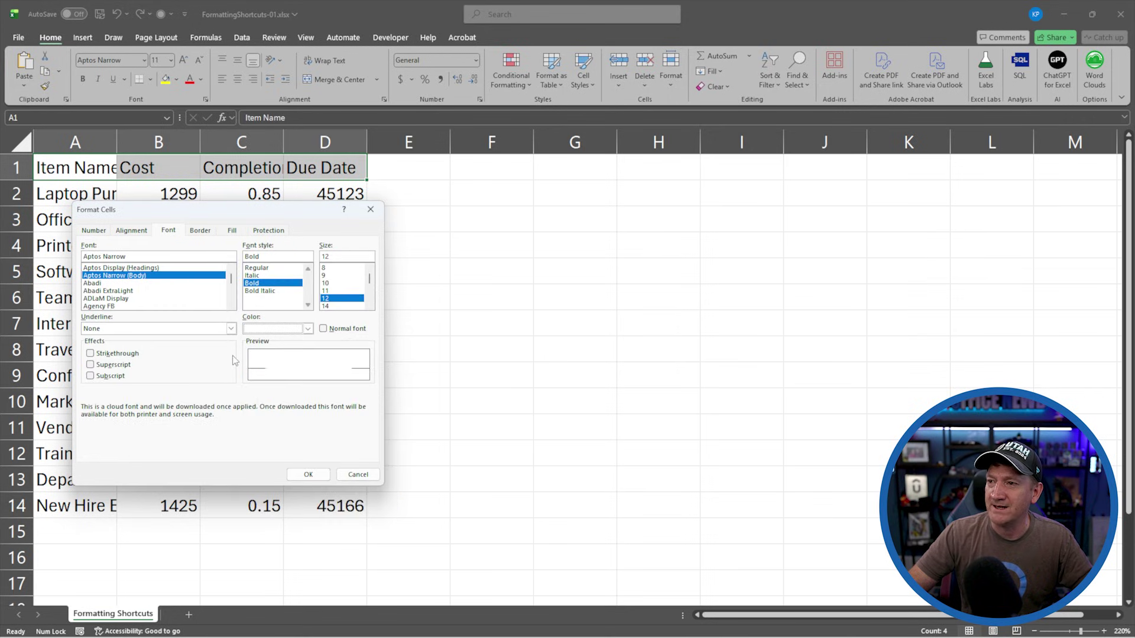
- Add a double-line bottom border under the header and apply the formatting
click(201, 231)
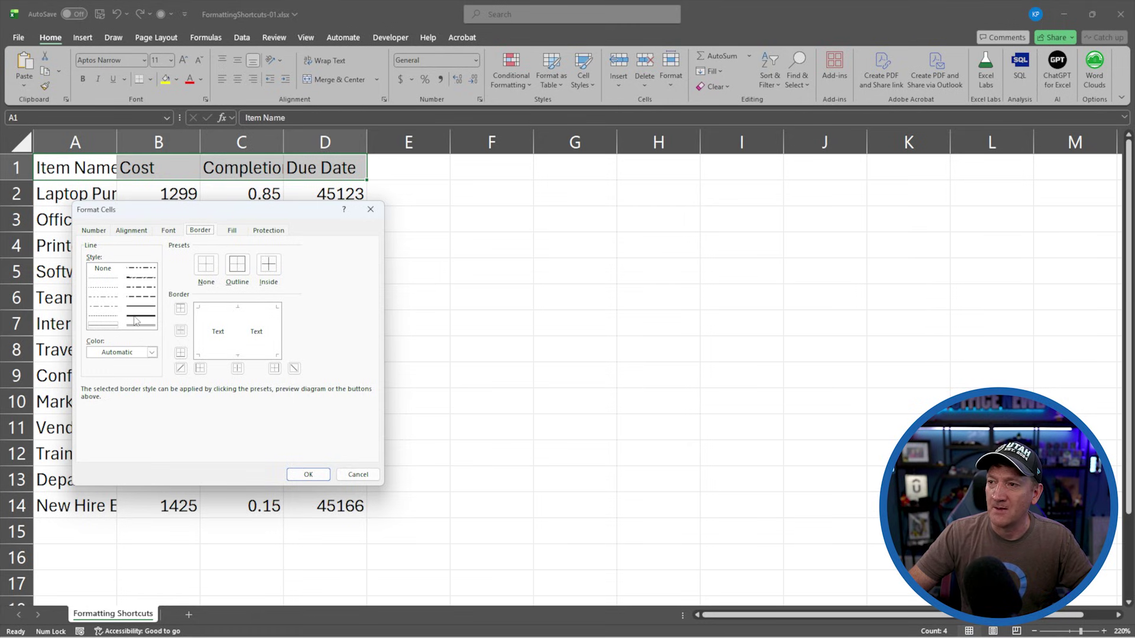
click(141, 316)
click(218, 356)
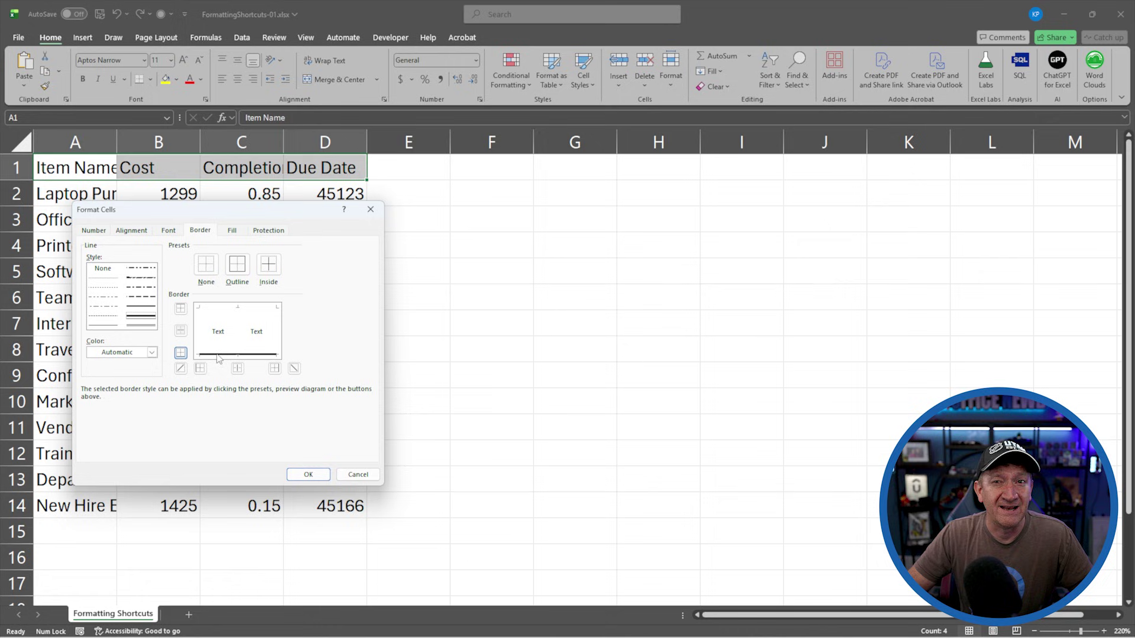
click(309, 475)
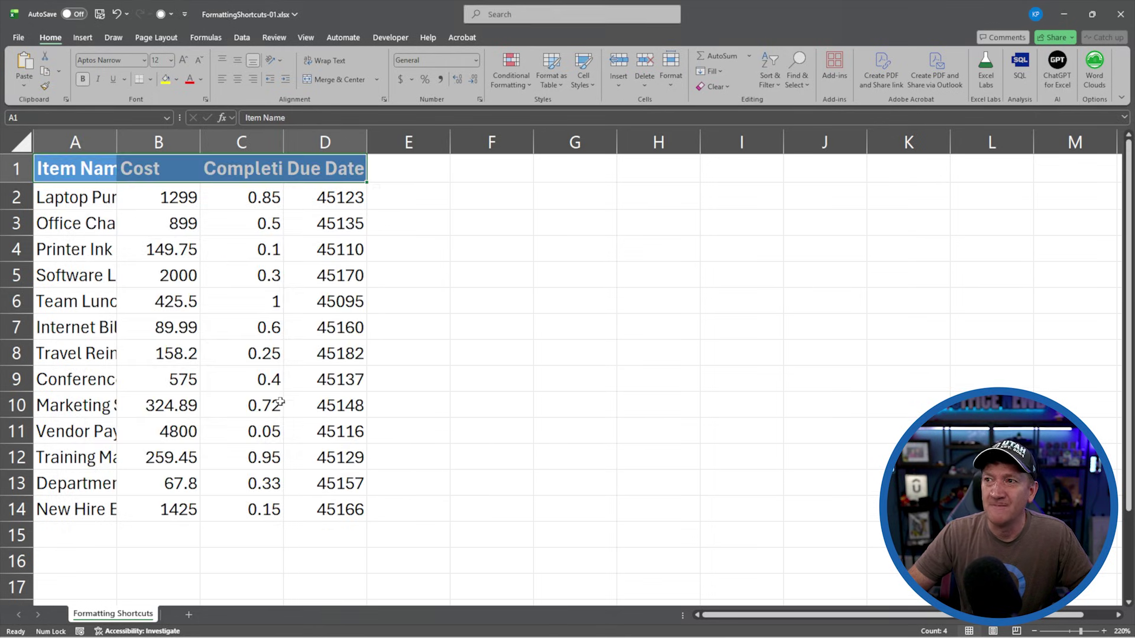
- Apply Currency format to Cost cells B2:B14 so they read like $1,299.00
click(152, 258)
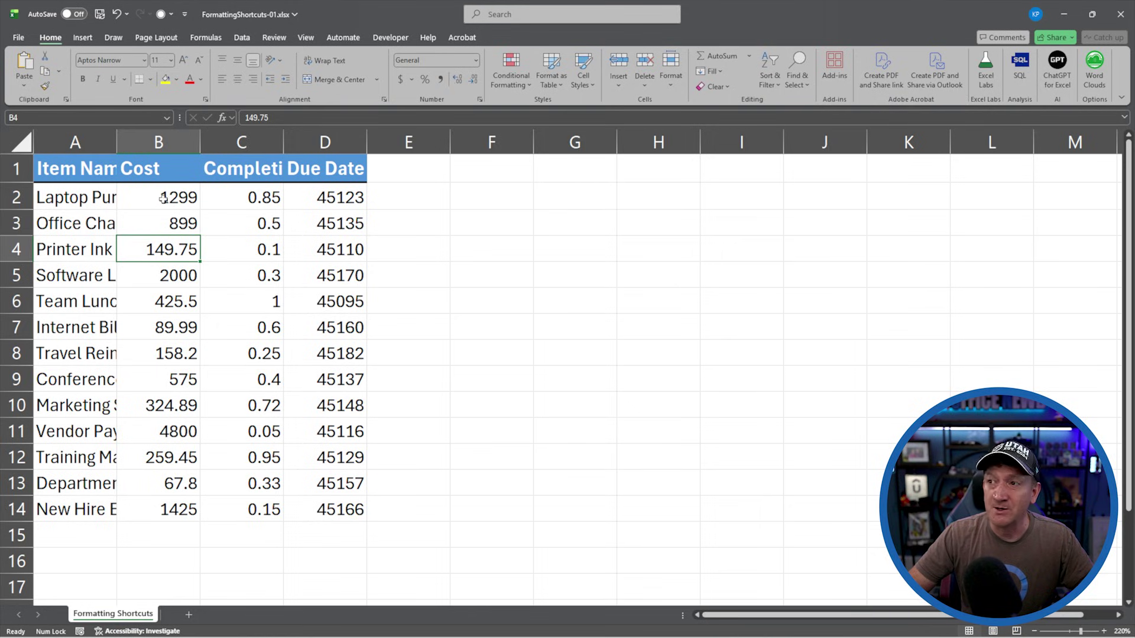
drag(164, 198, 148, 506)
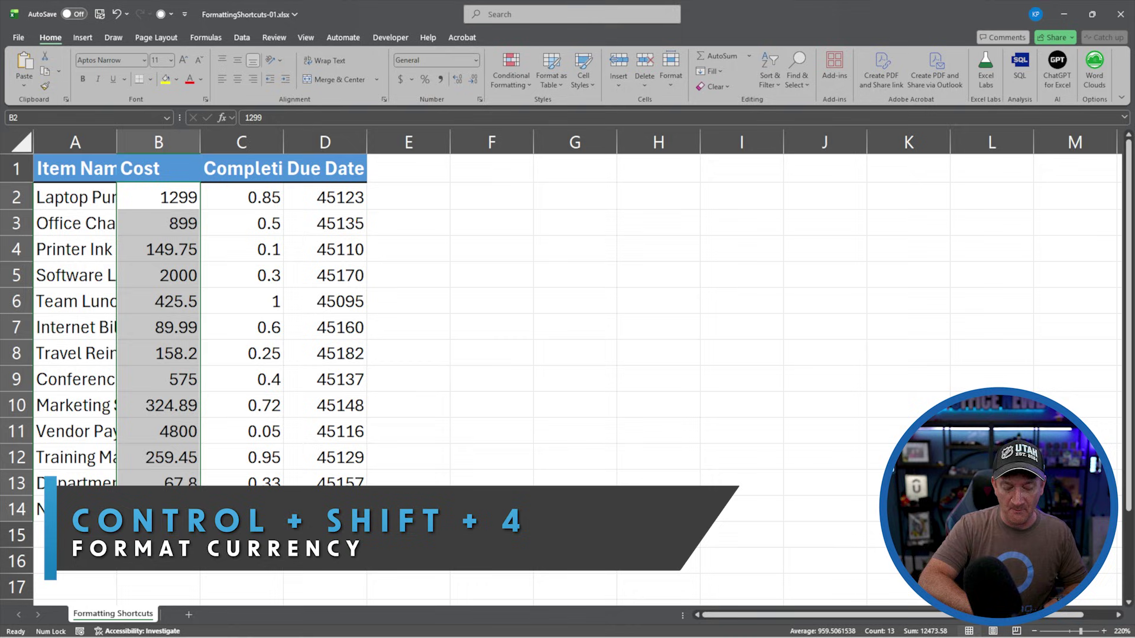
key(ctrl+shift+4)
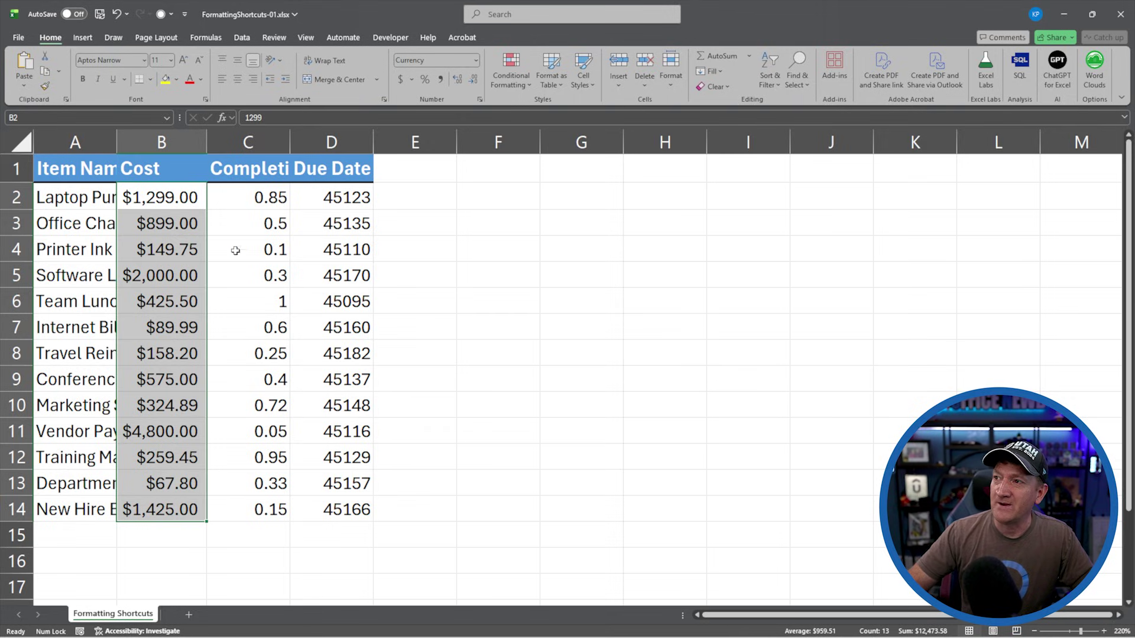
- Apply Percentage format to completion cells C2:C14 so they read like 85%
drag(235, 197, 234, 508)
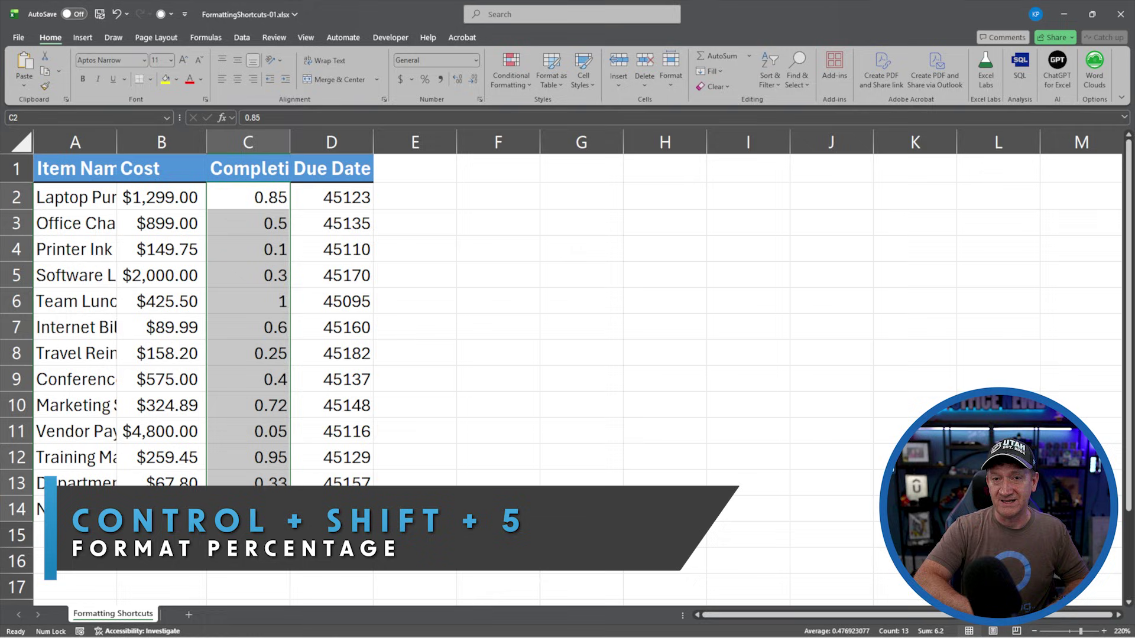
key(ctrl+shift+5)
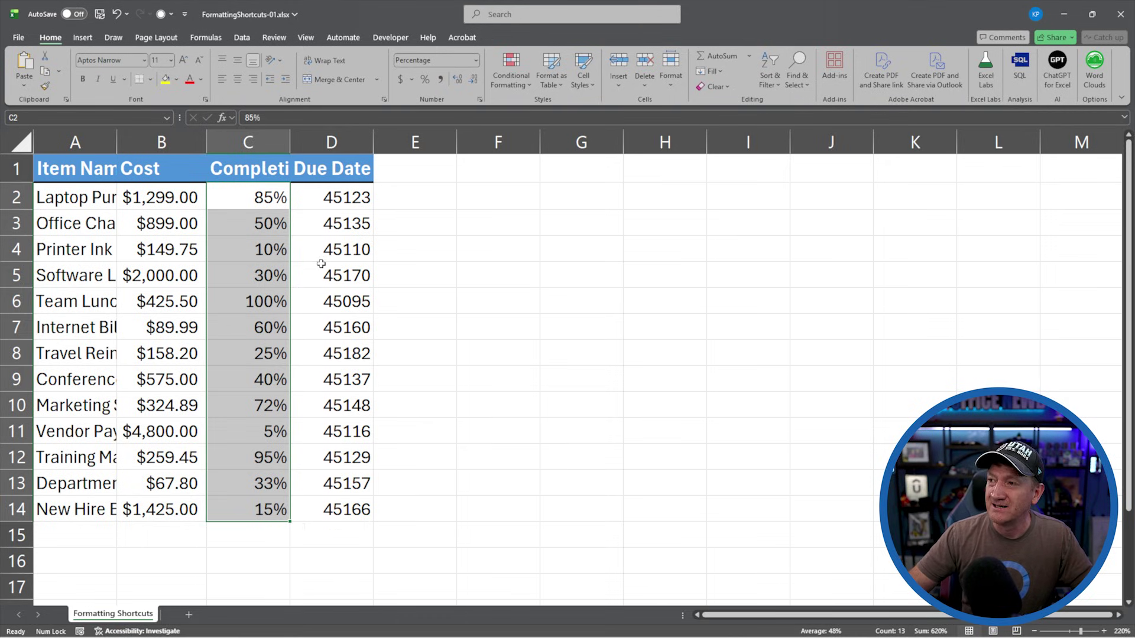
- Apply the date format to Due Date cells D2:D14 so they read like 16-Jul-23
drag(322, 199, 330, 511)
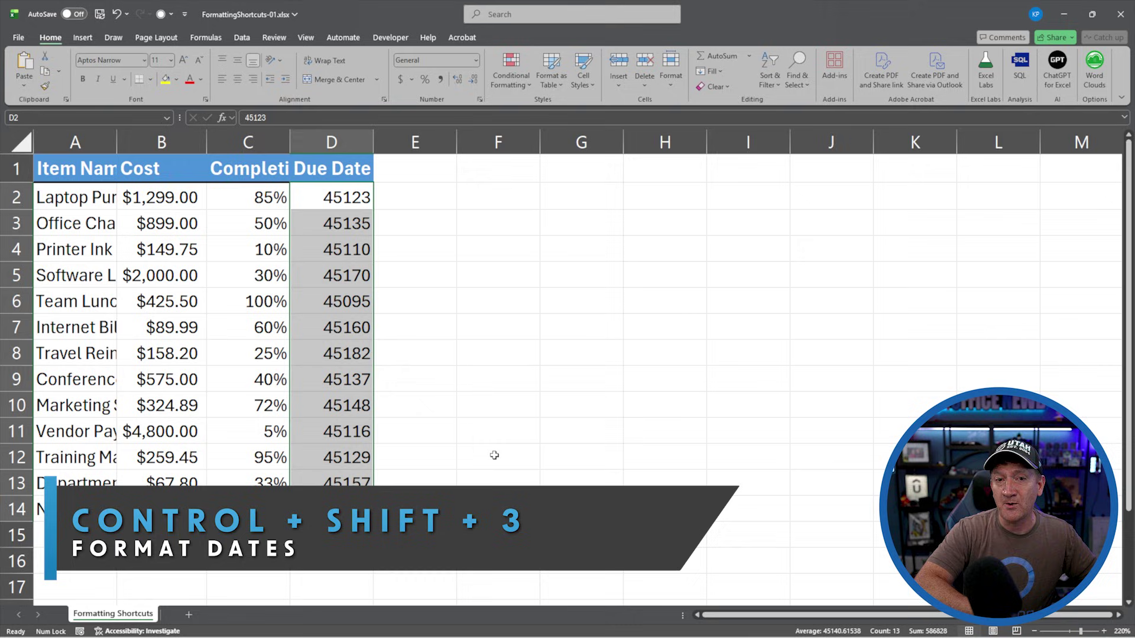
key(ctrl+shift+3)
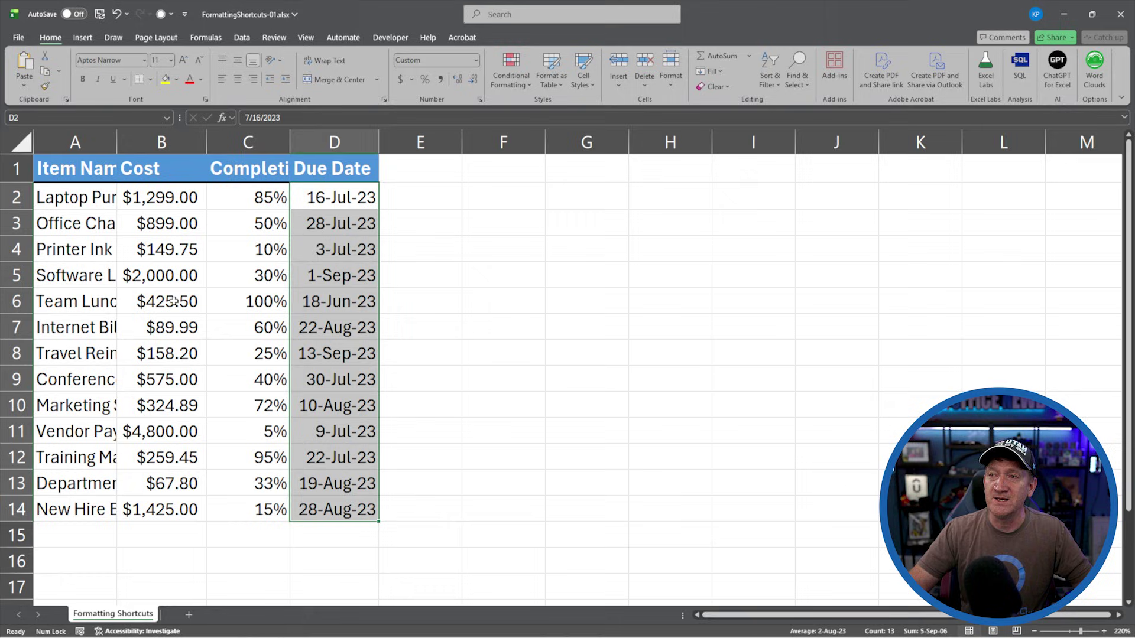
- AutoFit the widths of columns A through D with Alt, H, O, I
click(95, 143)
drag(106, 141, 366, 143)
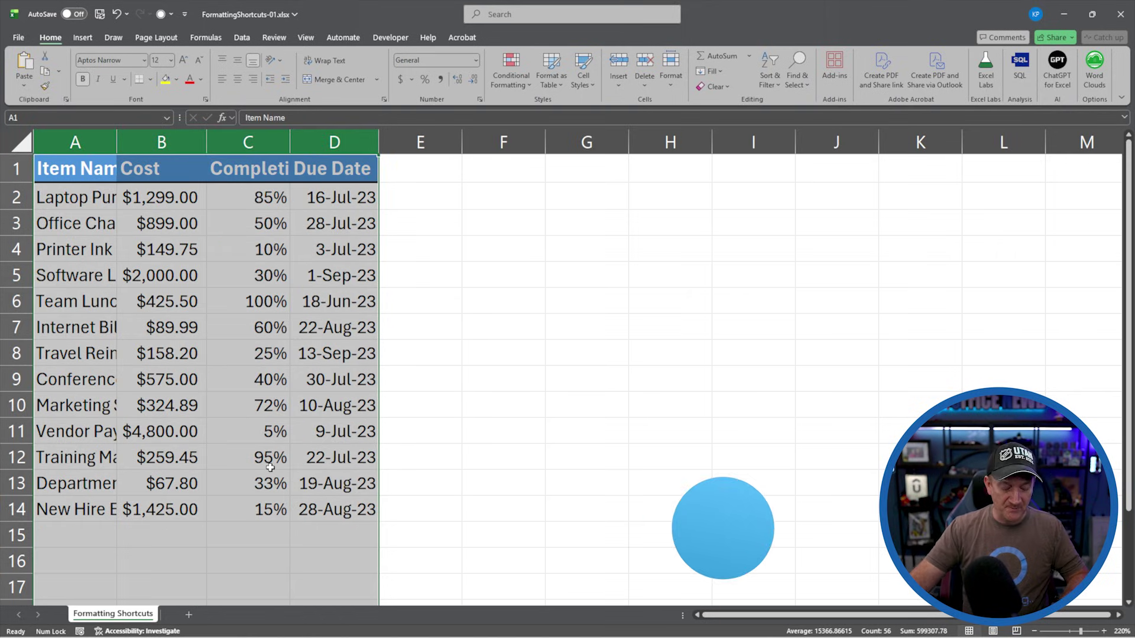
key(alt)
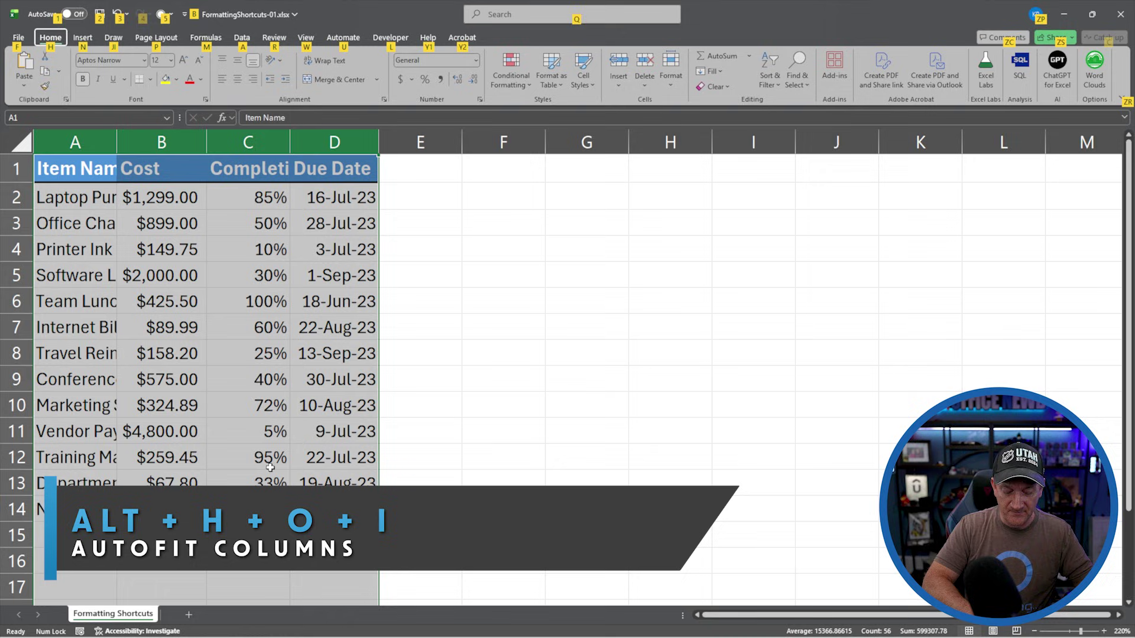
key(h)
key(o)
key(i)
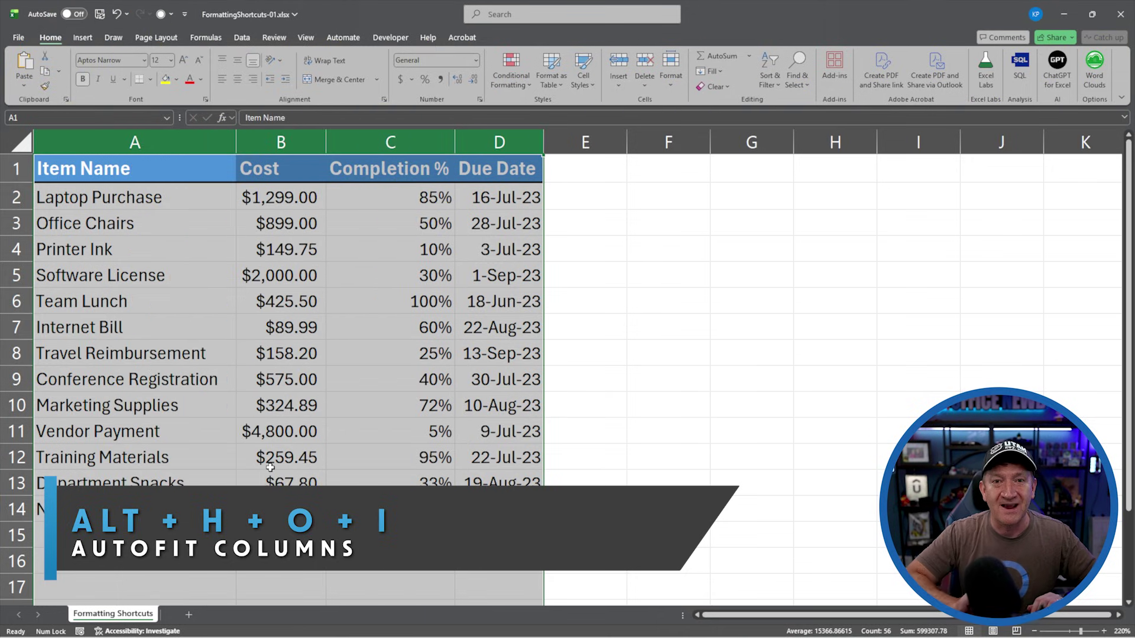